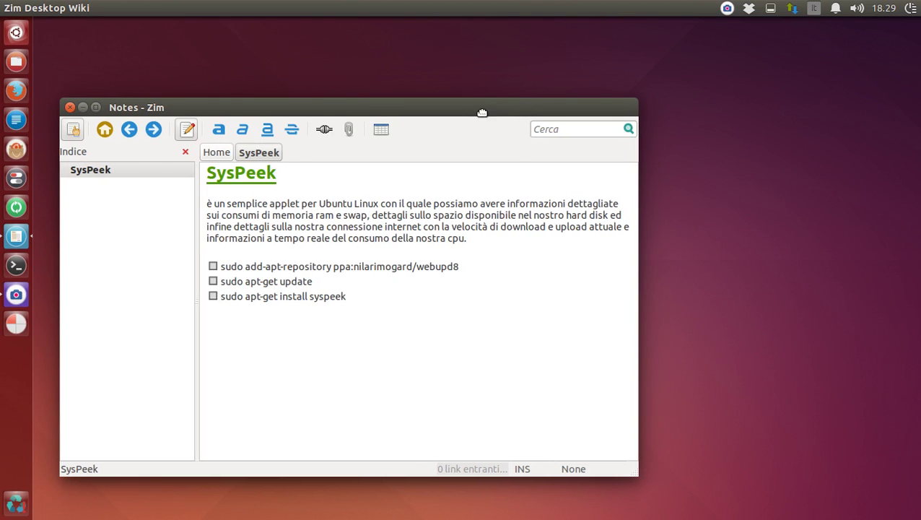
Step: Read through the SysPeek note, highlighting its title and the passages on memory, disk space and internet connection
{"action": "left_click_drag", "start_coordinate": [480, 109], "coordinate": [543, 109]}
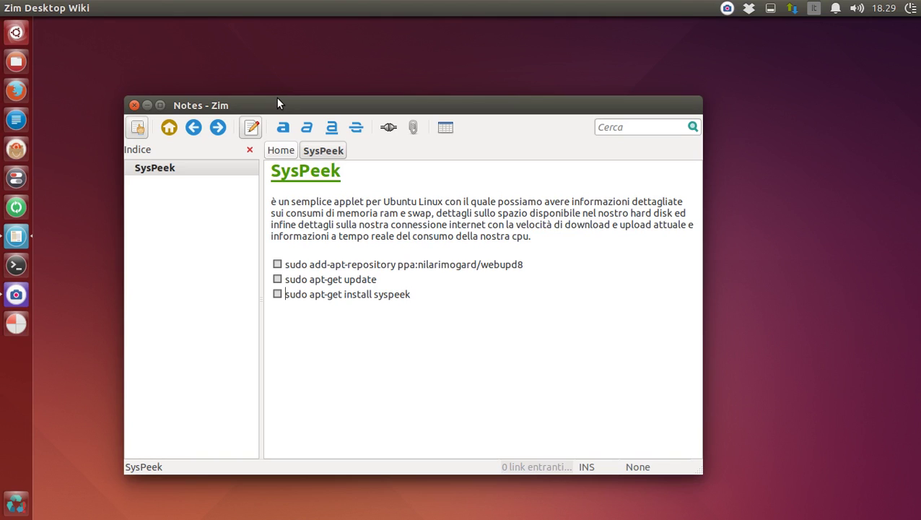
{"action": "left_click_drag", "start_coordinate": [342, 174], "coordinate": [276, 174]}
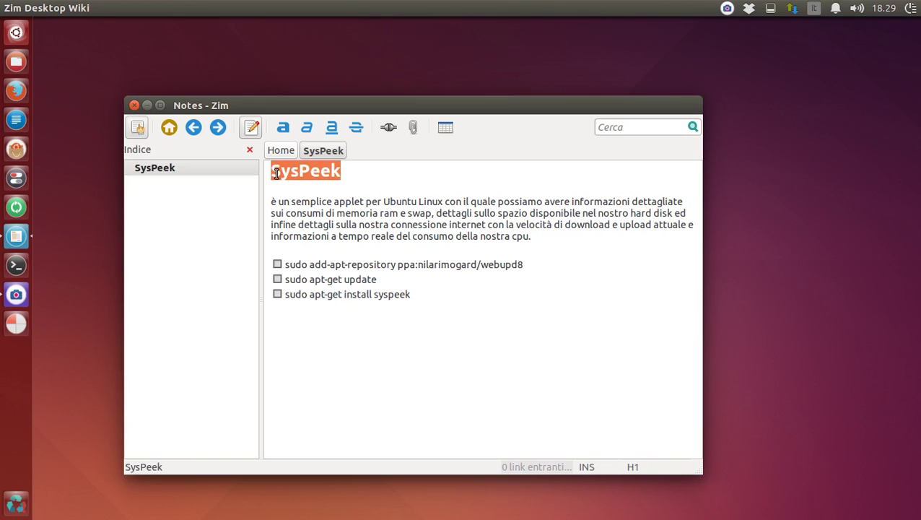
{"action": "left_click", "coordinate": [340, 173]}
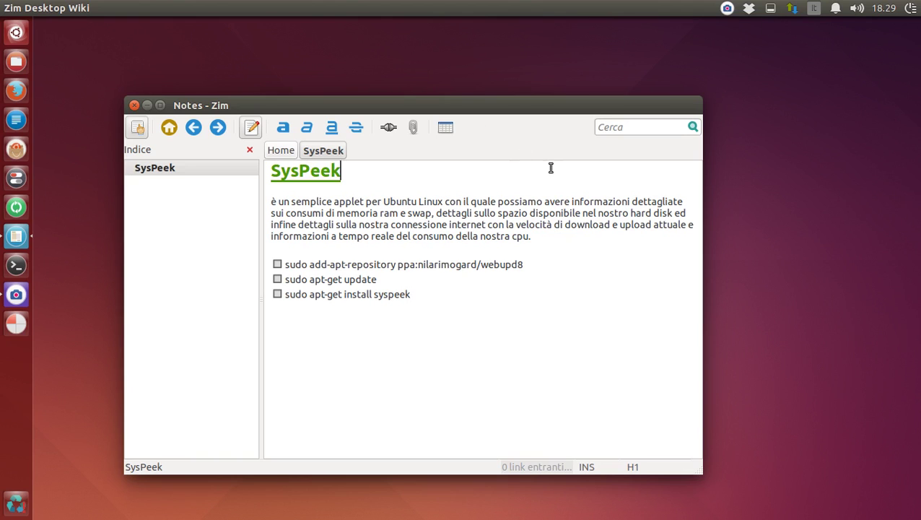
{"action": "left_click_drag", "start_coordinate": [504, 202], "coordinate": [547, 211]}
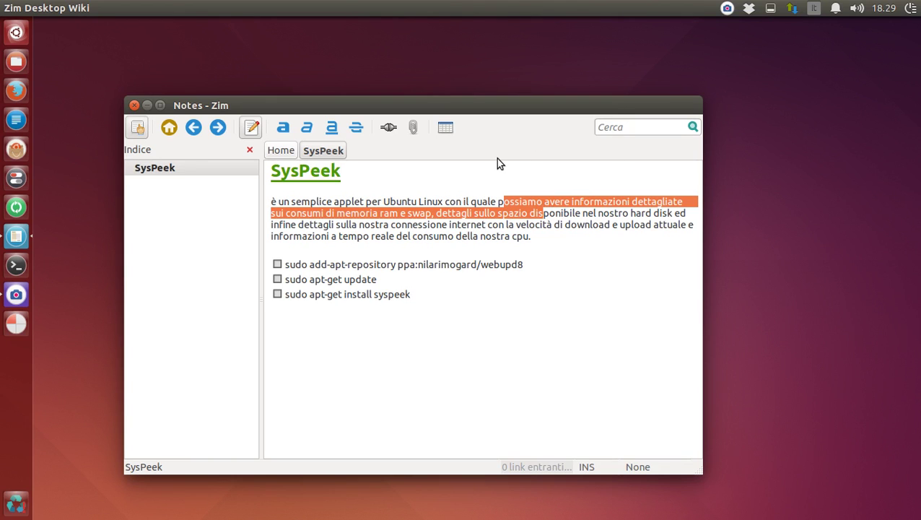
{"action": "left_click", "coordinate": [480, 181]}
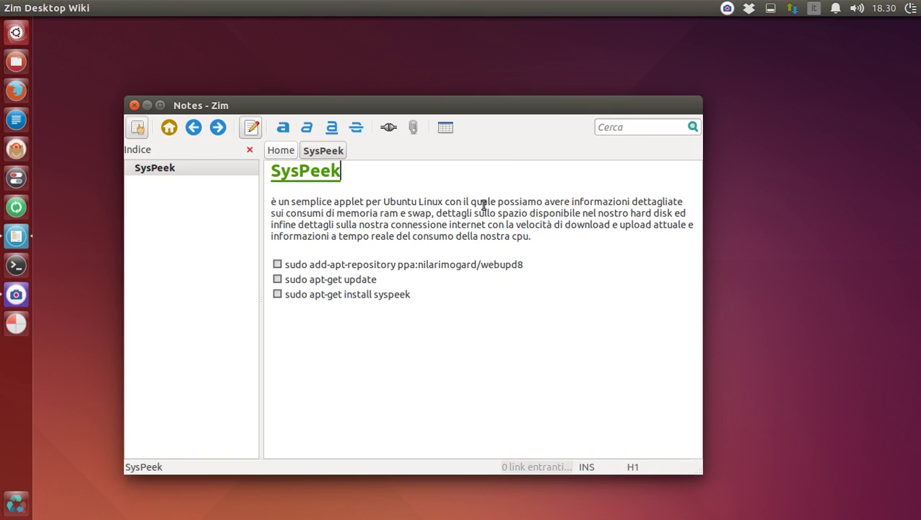
{"action": "left_click_drag", "start_coordinate": [496, 212], "coordinate": [466, 223]}
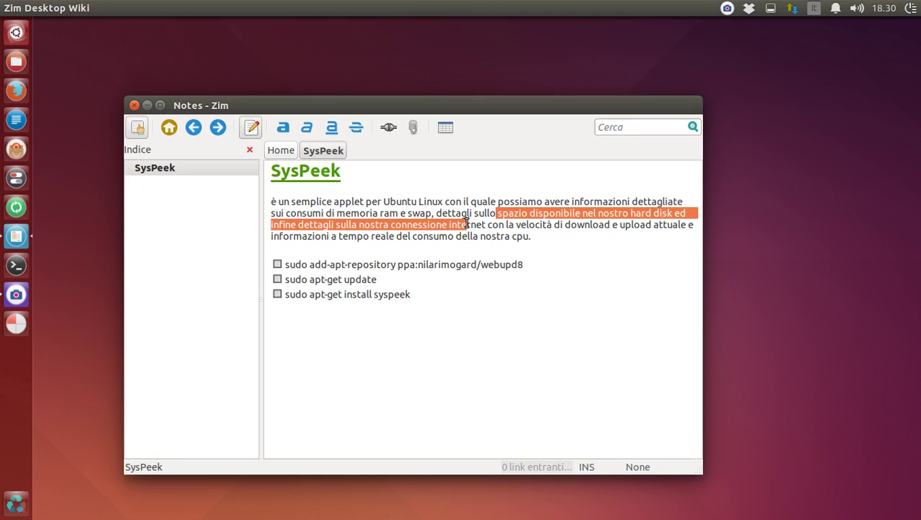
{"action": "left_click_drag", "start_coordinate": [466, 224], "coordinate": [558, 224]}
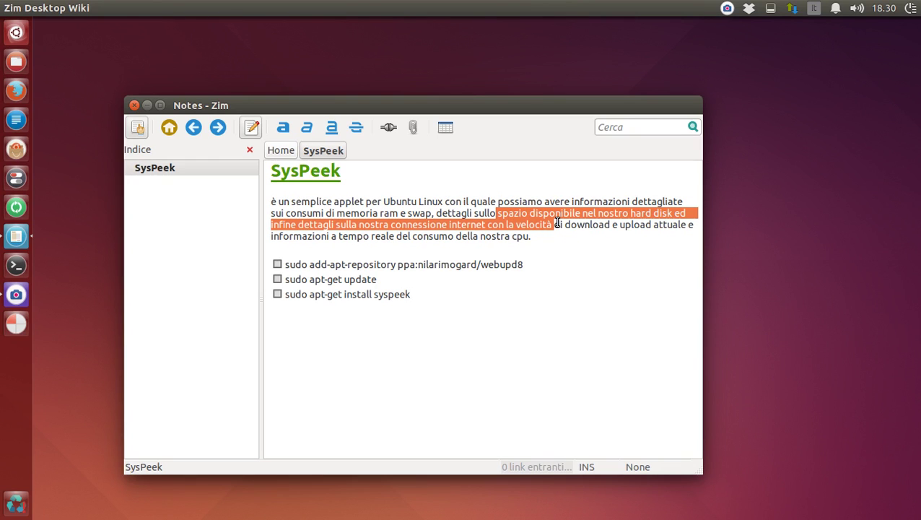
{"action": "left_click", "coordinate": [542, 233]}
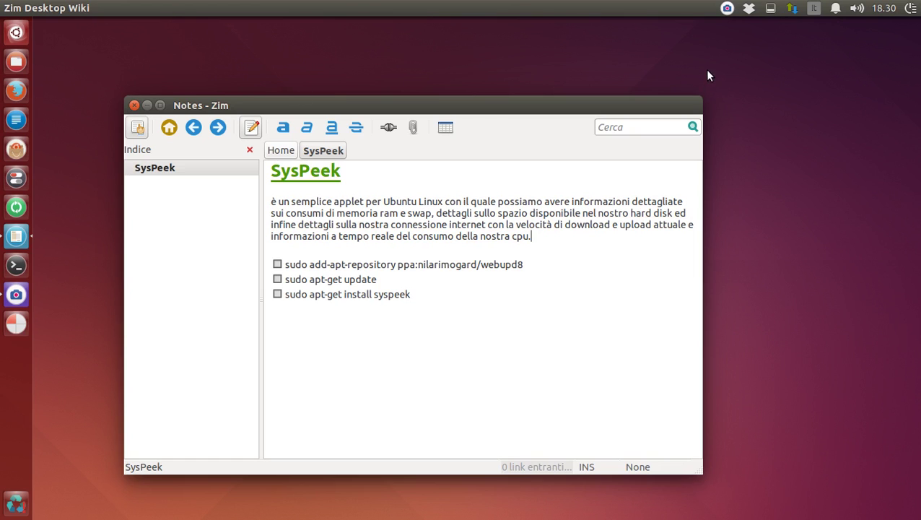
Step: Open the SysPeek preferences and compare the CPU display options with the readings listed by its indicator
{"action": "left_click", "coordinate": [776, 8]}
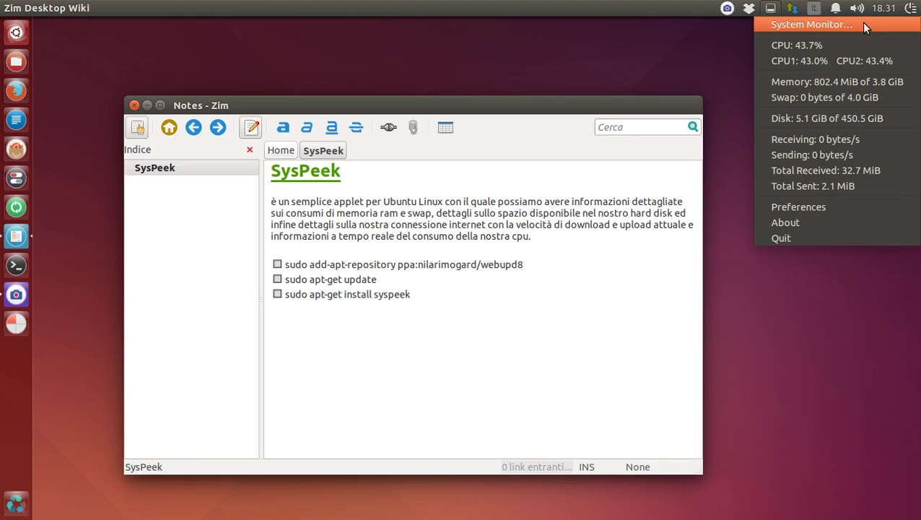
{"action": "left_click", "coordinate": [793, 206]}
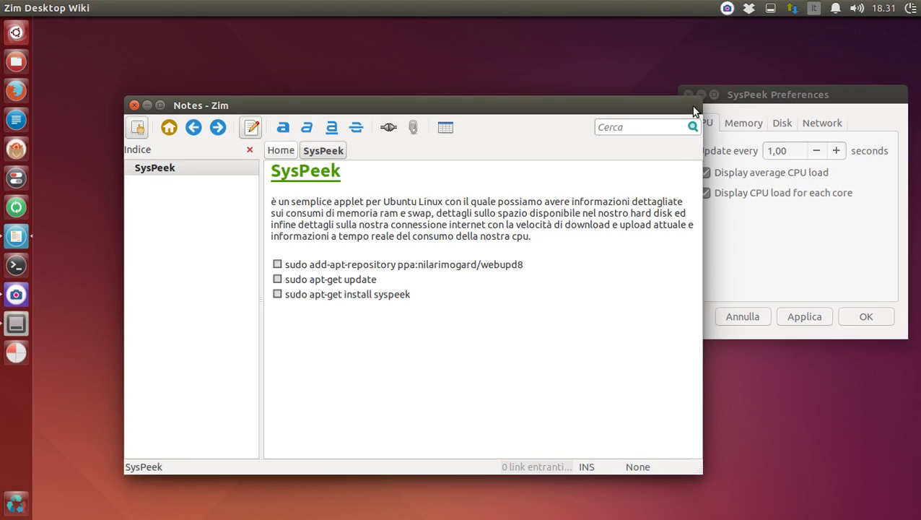
{"action": "left_click", "coordinate": [784, 108]}
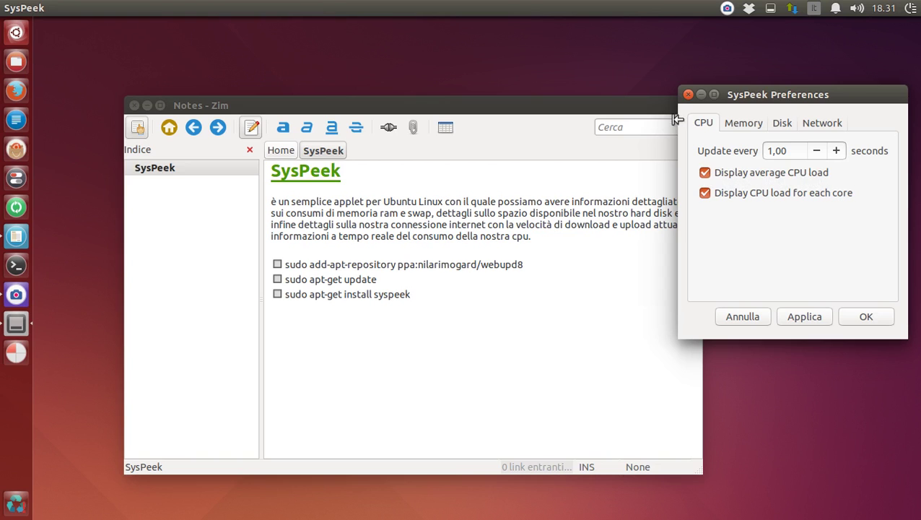
{"action": "left_click", "coordinate": [771, 8]}
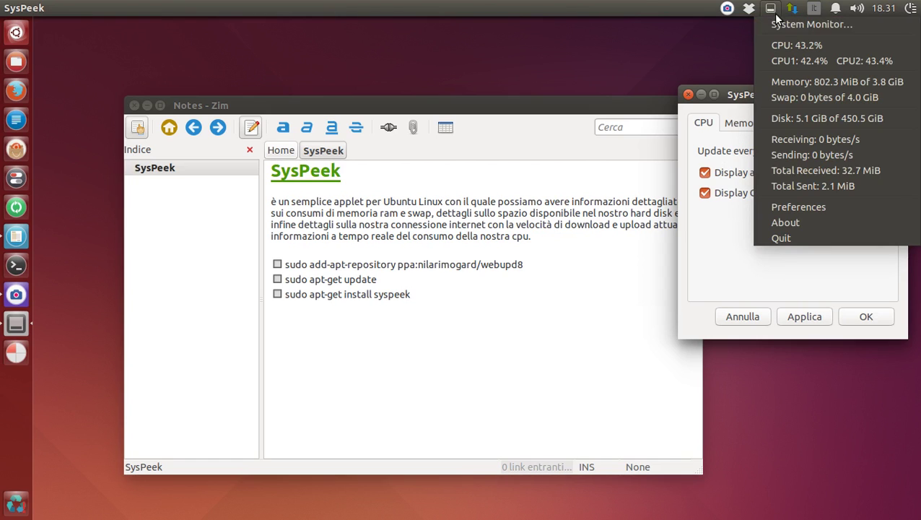
{"action": "left_click", "coordinate": [771, 9]}
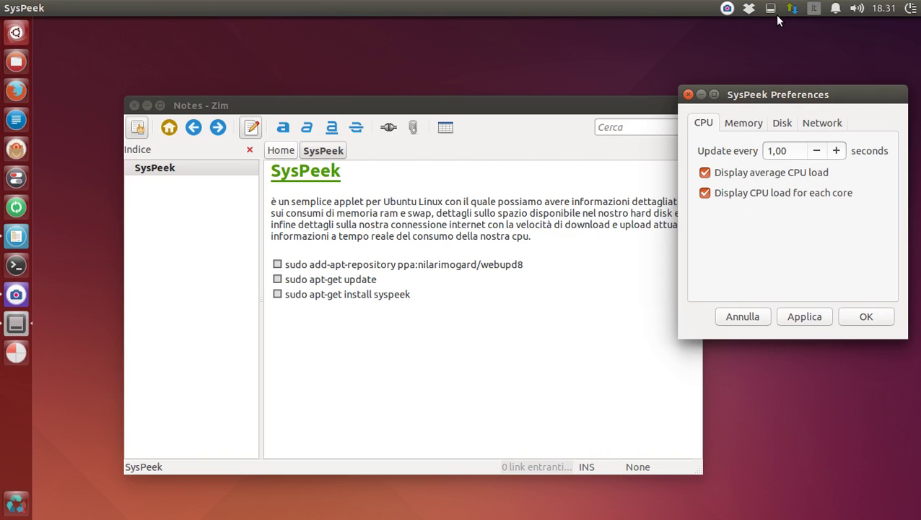
Step: Review the Memory, Disk and Network settings in the SysPeek preferences, return to the CPU settings and close the dialog
{"action": "left_click", "coordinate": [744, 122]}
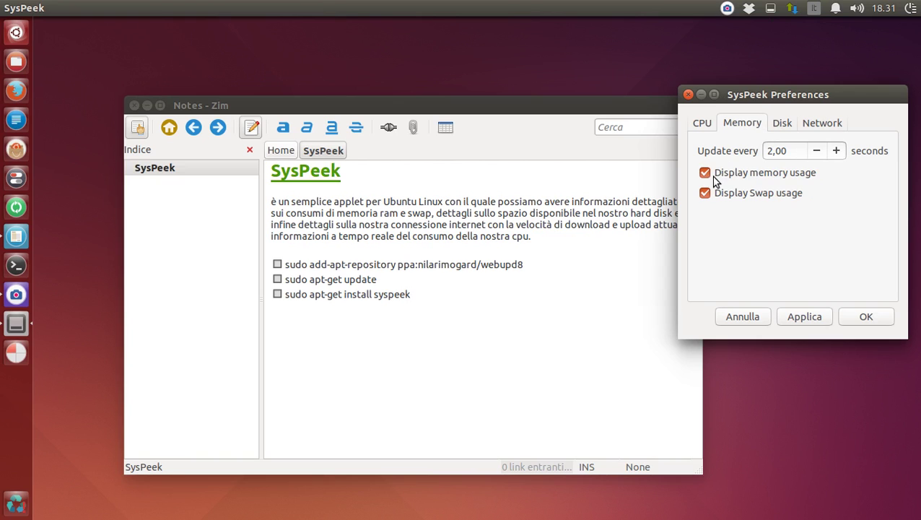
{"action": "left_click", "coordinate": [781, 123]}
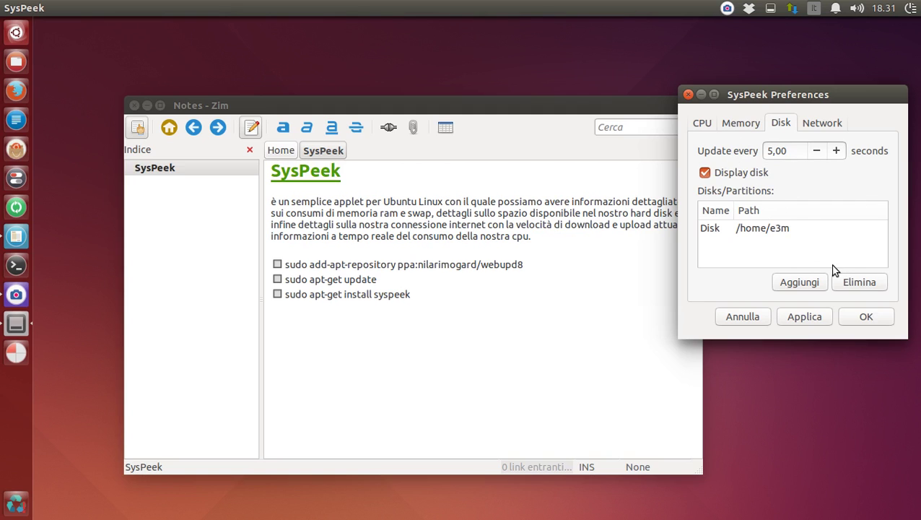
{"action": "left_click", "coordinate": [822, 126]}
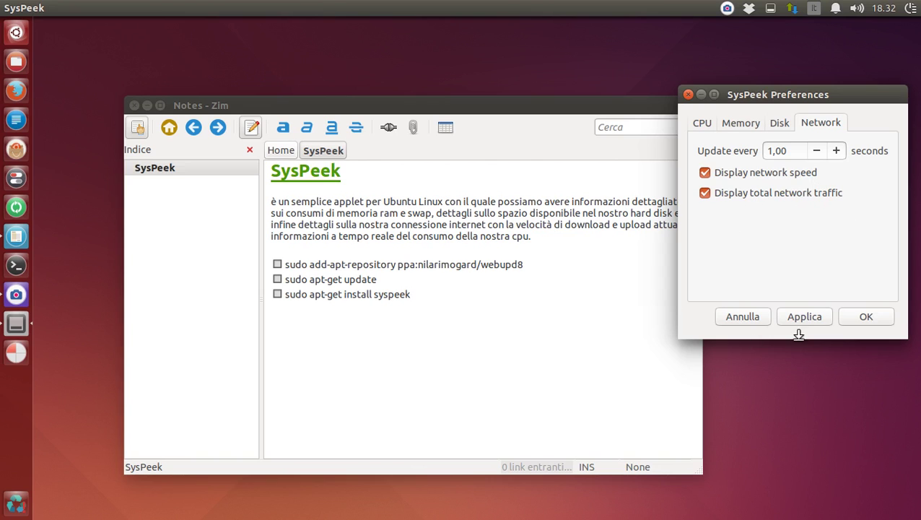
{"action": "left_click", "coordinate": [702, 125]}
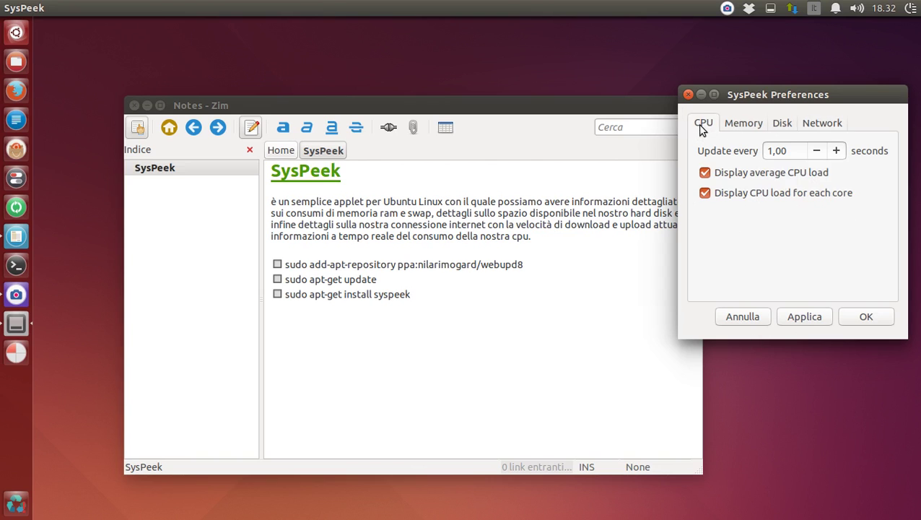
{"action": "left_click", "coordinate": [689, 94]}
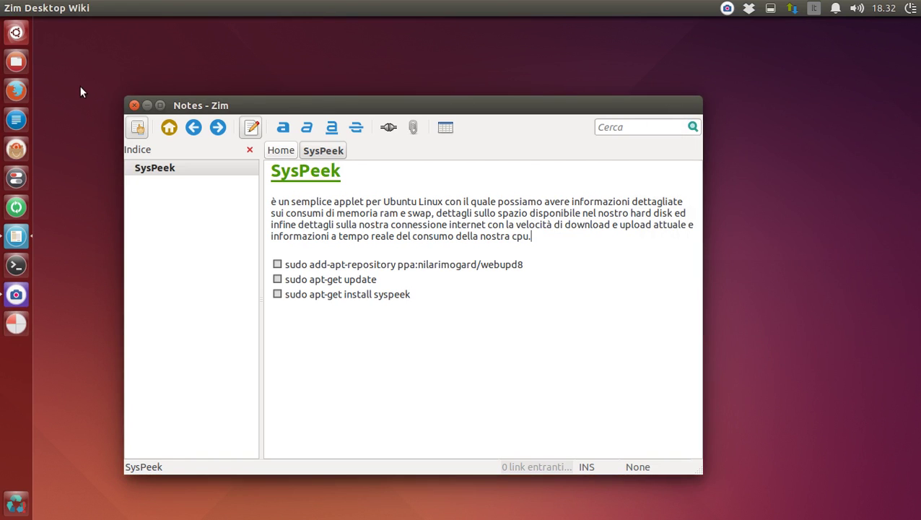
Step: Search the applications for "monit", open Monitor di sistema and move its window clear of the launcher
{"action": "left_click_drag", "start_coordinate": [225, 105], "coordinate": [170, 63]}
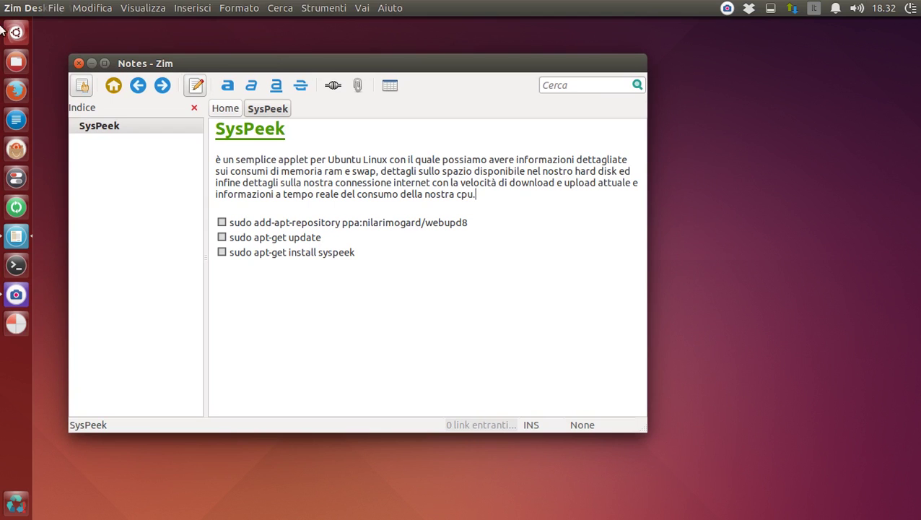
{"action": "key", "text": "super"}
{"action": "type", "text": "s"}
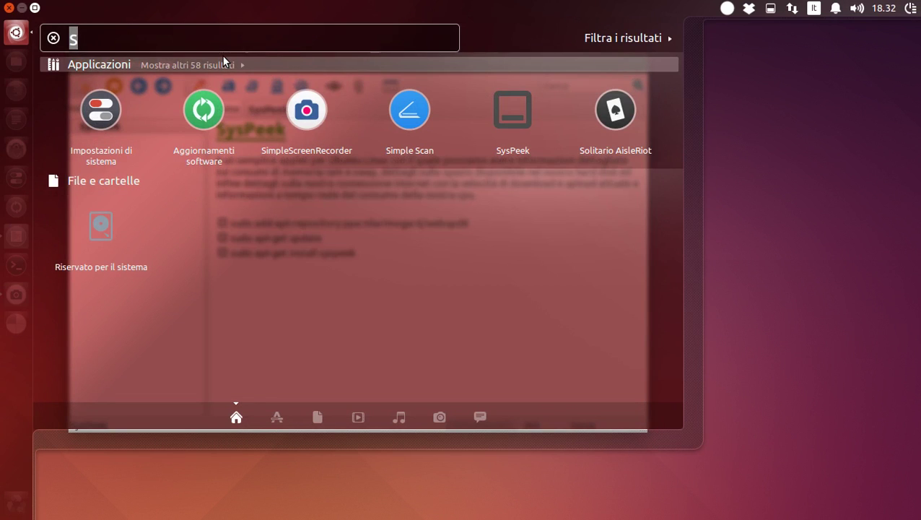
{"action": "type", "text": "monit"}
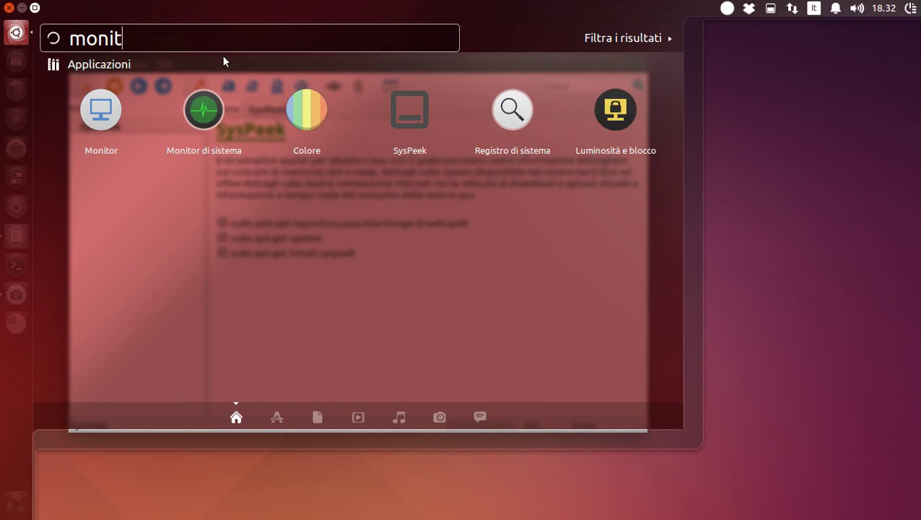
{"action": "left_click", "coordinate": [200, 108]}
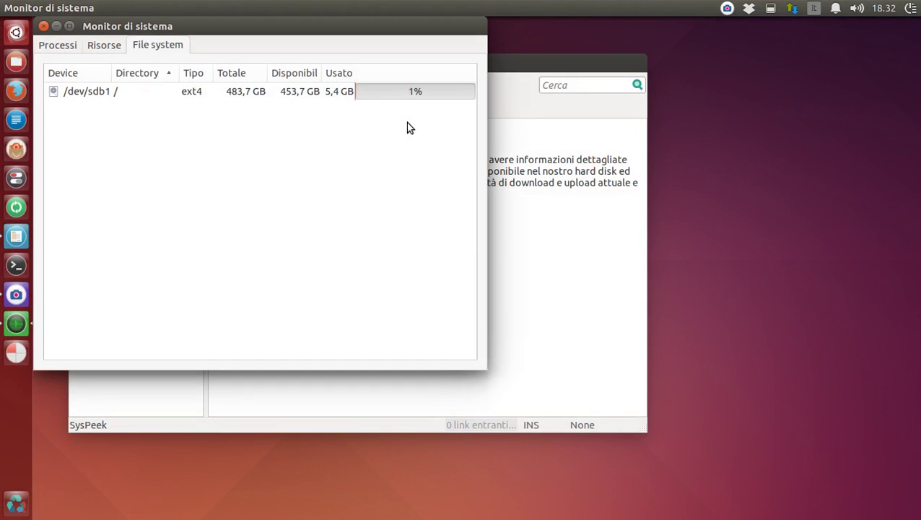
{"action": "left_click_drag", "start_coordinate": [202, 34], "coordinate": [400, 114]}
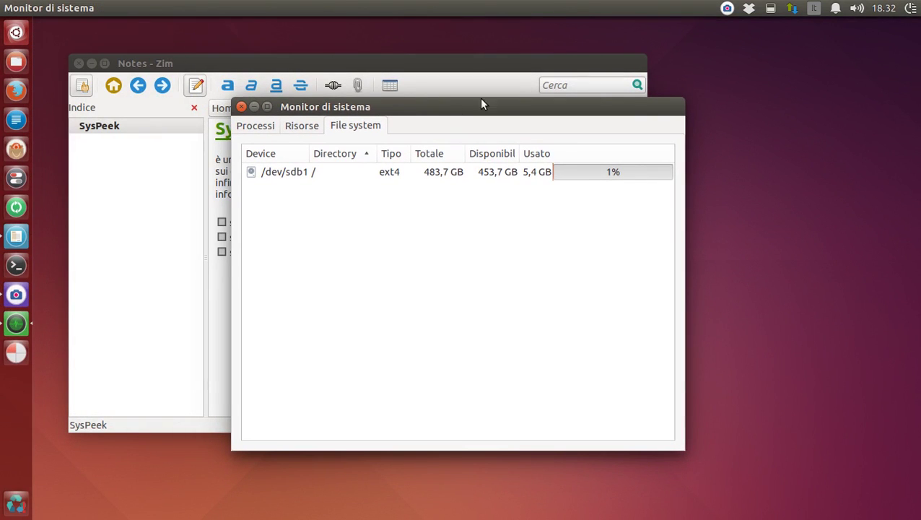
Step: Show the CPU, memory and network resource graphs and compare them with the readings of the SysPeek indicator
{"action": "left_click", "coordinate": [292, 127]}
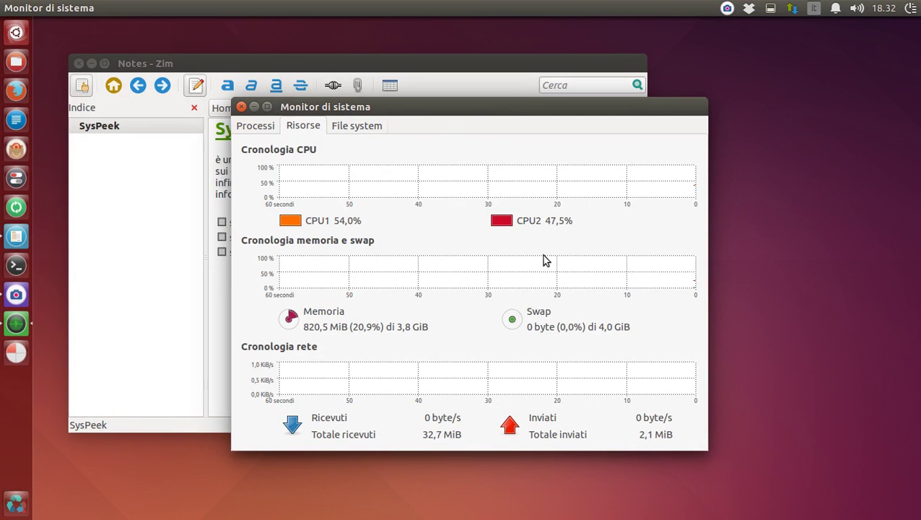
{"action": "left_click", "coordinate": [770, 9]}
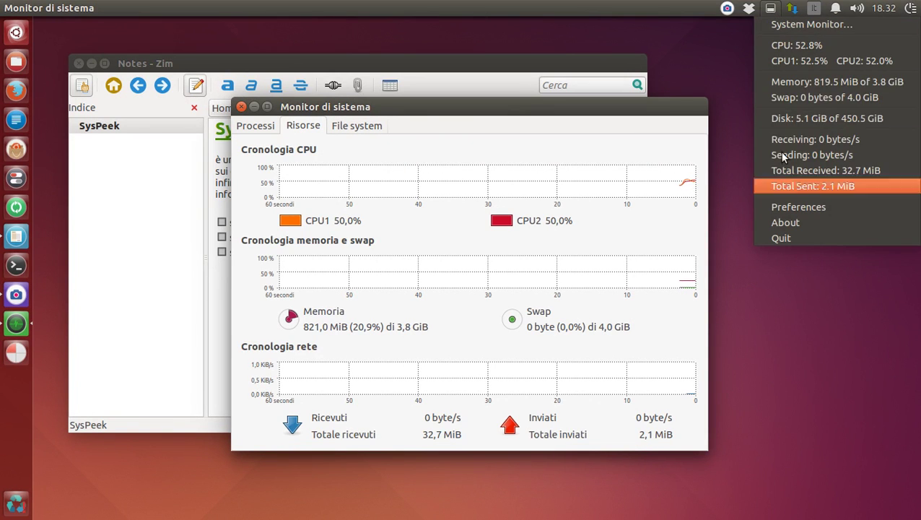
{"action": "left_click", "coordinate": [725, 188]}
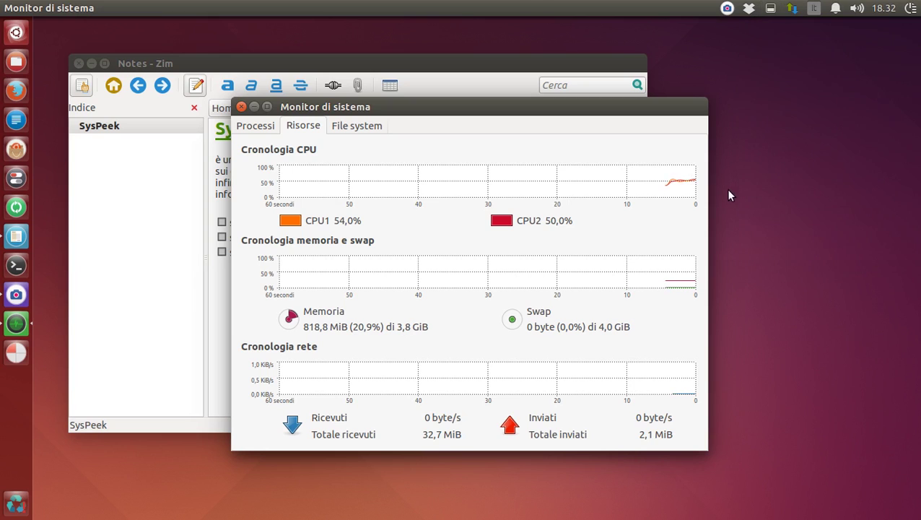
Step: Look through the list of running processes in the system monitor, and close its window
{"action": "left_click", "coordinate": [256, 126]}
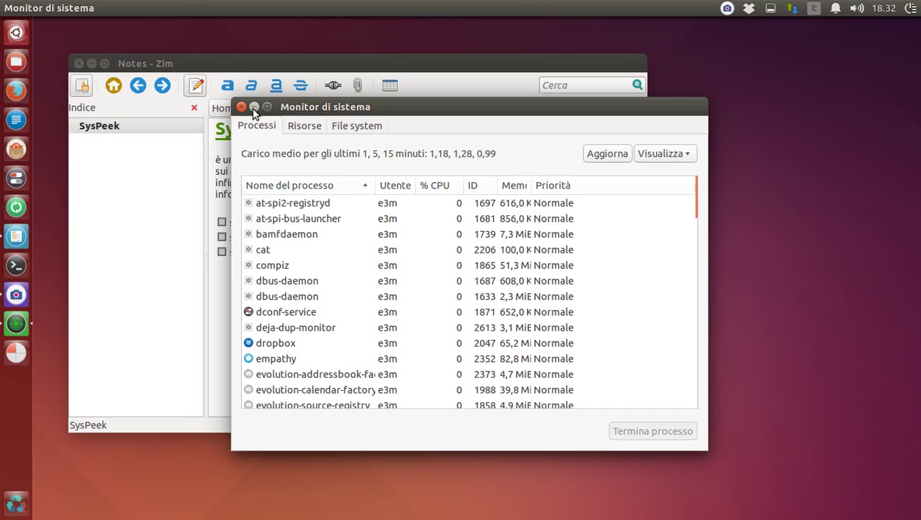
{"action": "scroll", "coordinate": [349, 314], "scroll_direction": "down", "scroll_amount": 1}
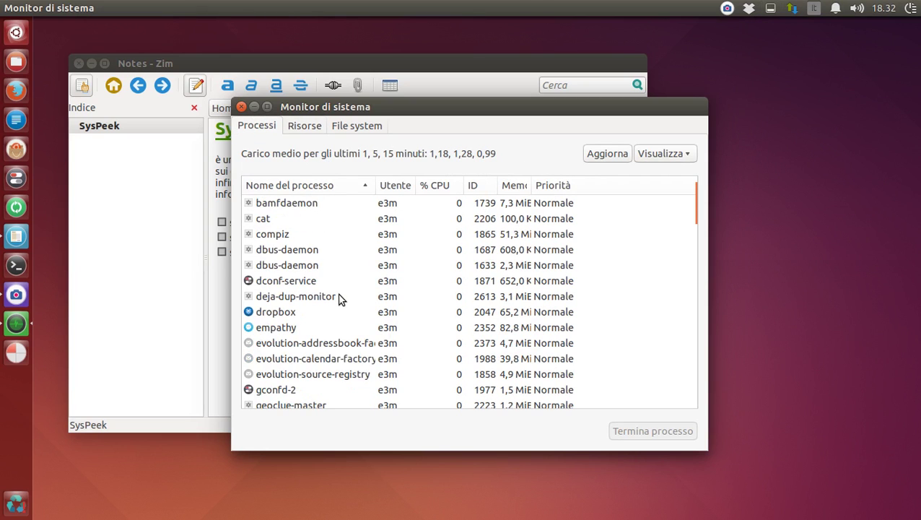
{"action": "scroll", "coordinate": [340, 298], "scroll_direction": "up", "scroll_amount": 1}
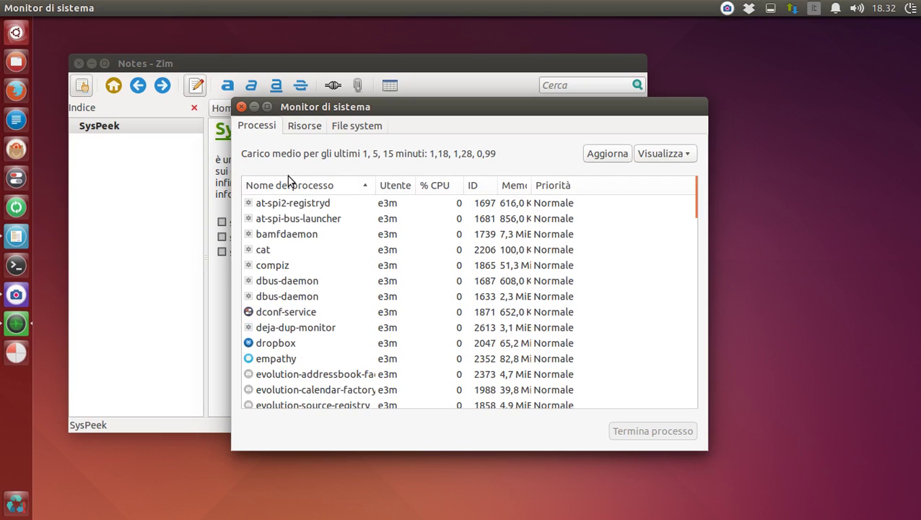
{"action": "left_click", "coordinate": [241, 107]}
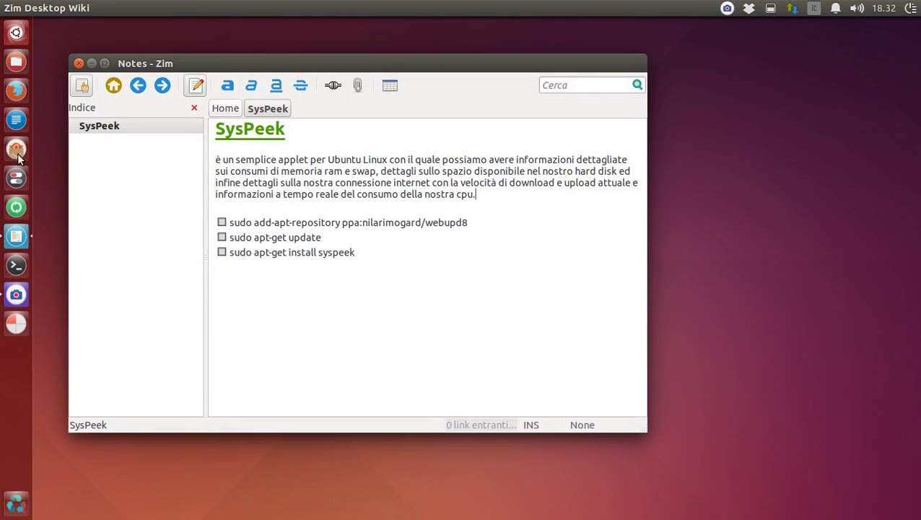
Step: Go through the three installation commands in the SysPeek note and tick the add-apt-repository, apt-get update and apt-get install checkboxes
{"action": "left_click_drag", "start_coordinate": [497, 224], "coordinate": [229, 221]}
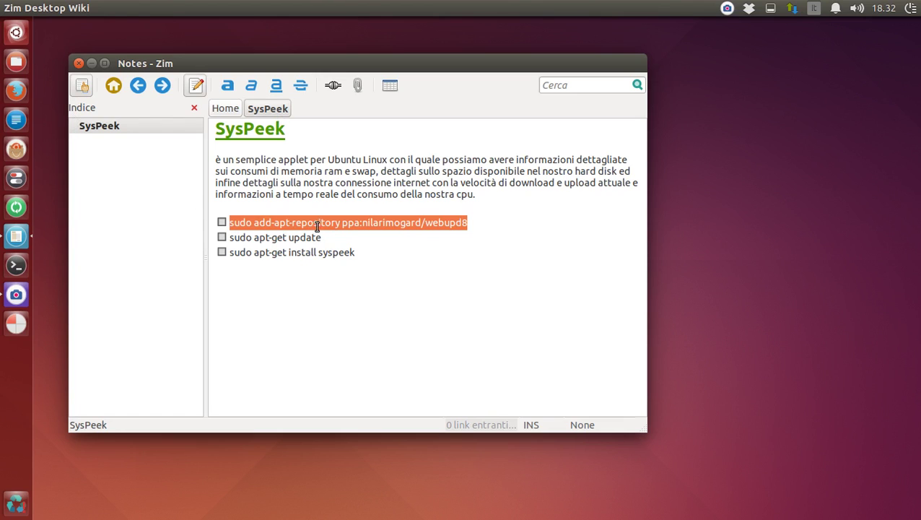
{"action": "left_click", "coordinate": [222, 222]}
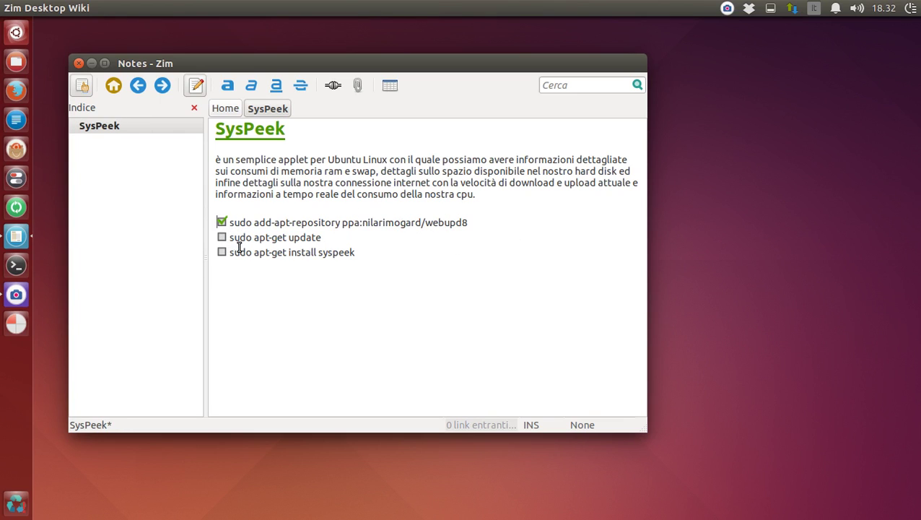
{"action": "left_click", "coordinate": [221, 238]}
{"action": "left_click_drag", "start_coordinate": [232, 237], "coordinate": [323, 237]}
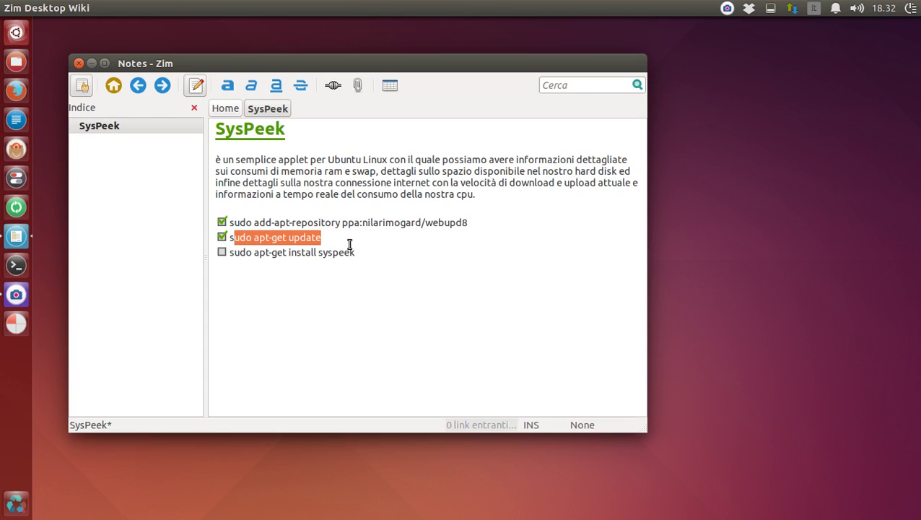
{"action": "left_click", "coordinate": [342, 242]}
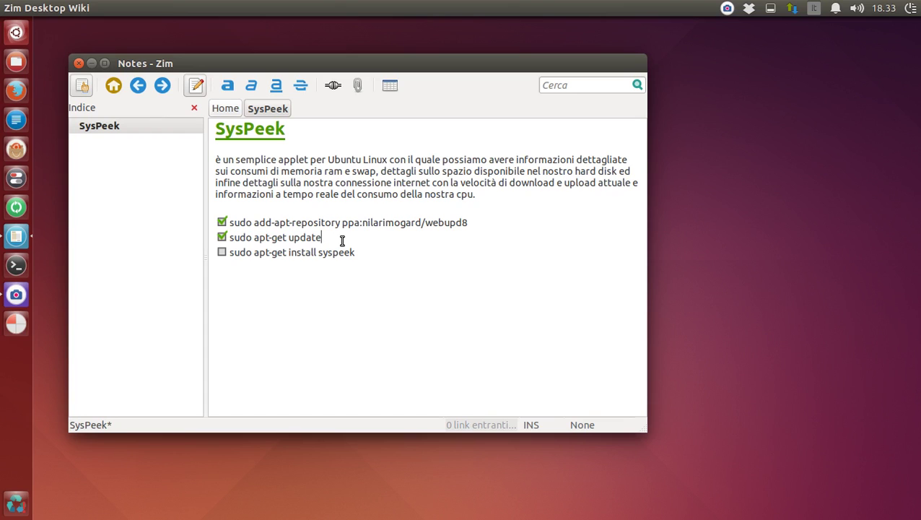
{"action": "left_click", "coordinate": [222, 252]}
{"action": "mouse_move", "coordinate": [607, 11]}
{"action": "left_click", "coordinate": [727, 9]}
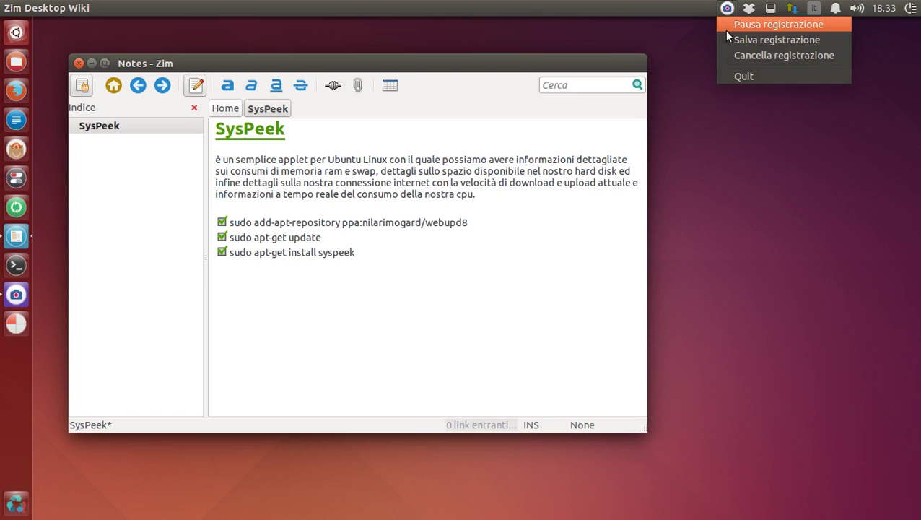